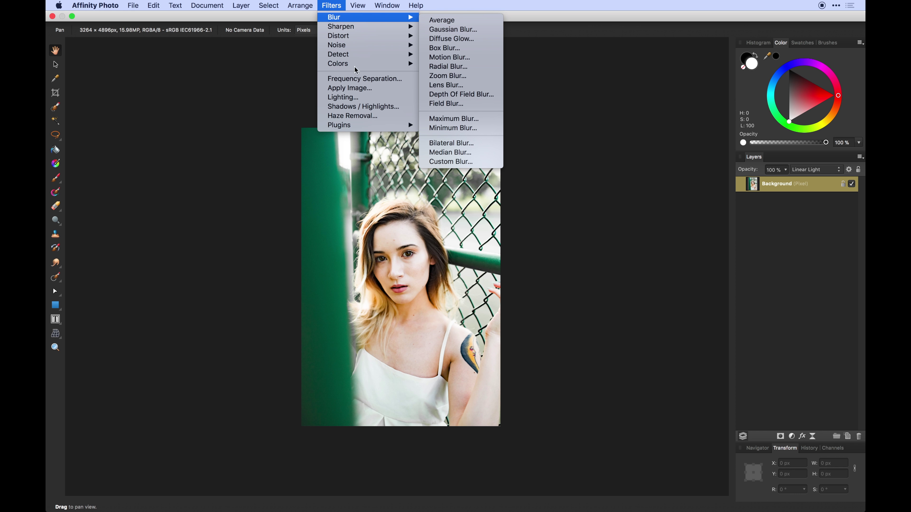
Step: Apply Frequency Separation to the portrait's Background layer with a 20 px radius
left_click(365, 79)
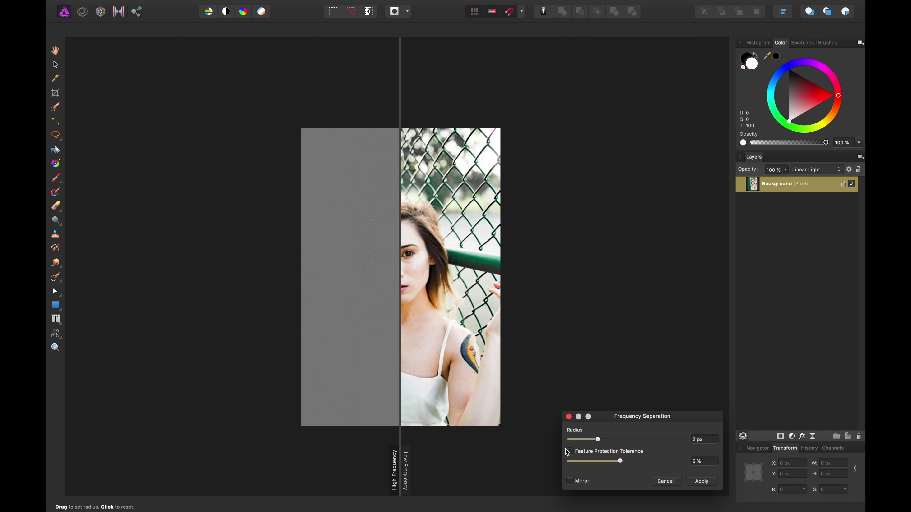
left_click_drag(626, 439, 627, 439)
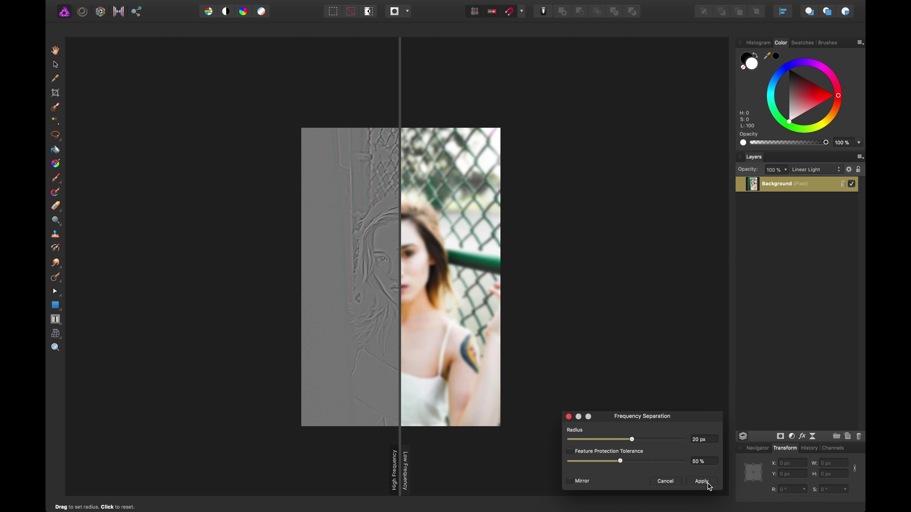
left_click(701, 482)
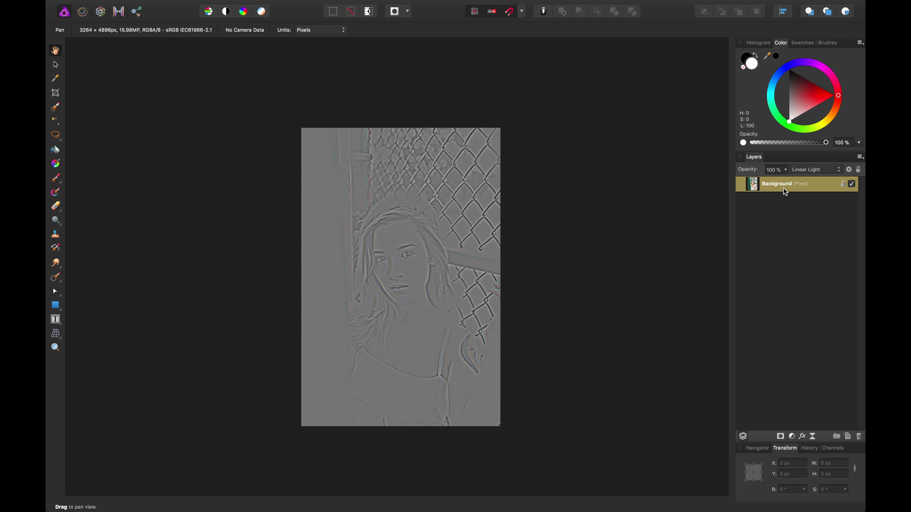
Step: Toggle the High Frequency layer's visibility to examine the blurred Low Frequency layer, and undo the frequency separation
left_click(851, 184)
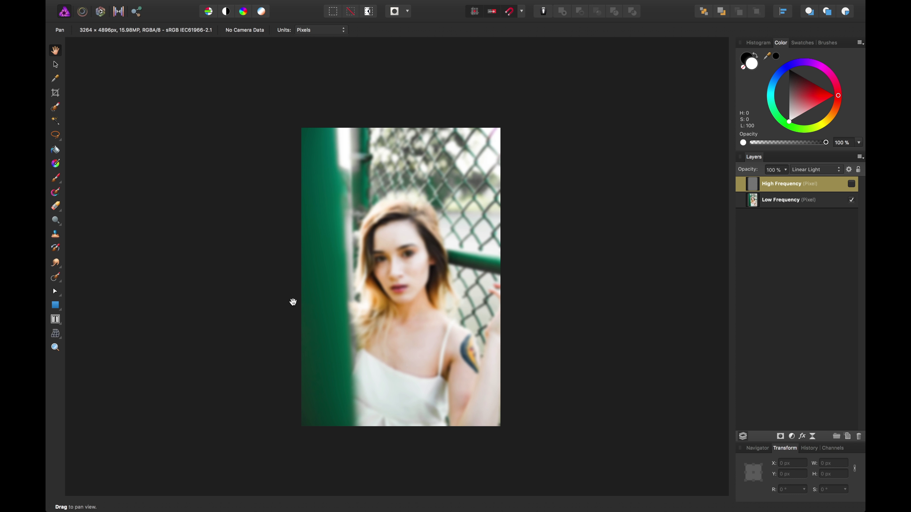
key("super+equal")
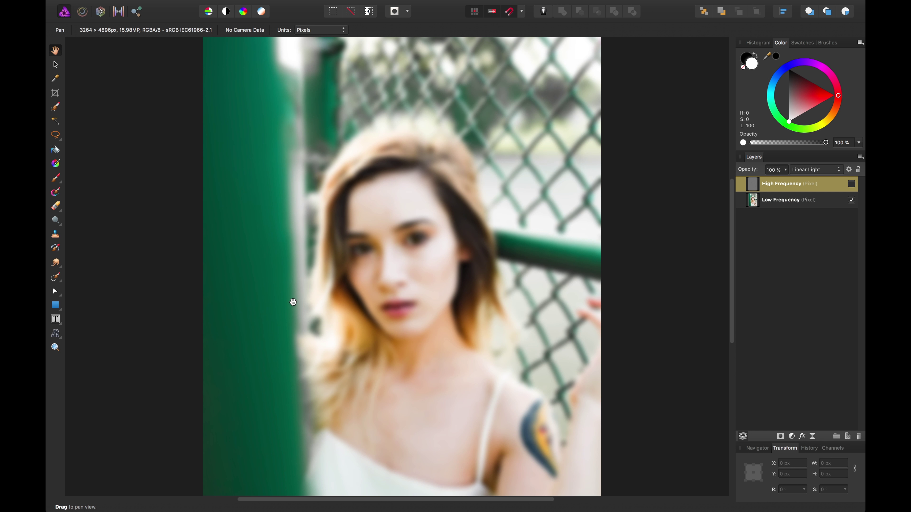
left_click(852, 185)
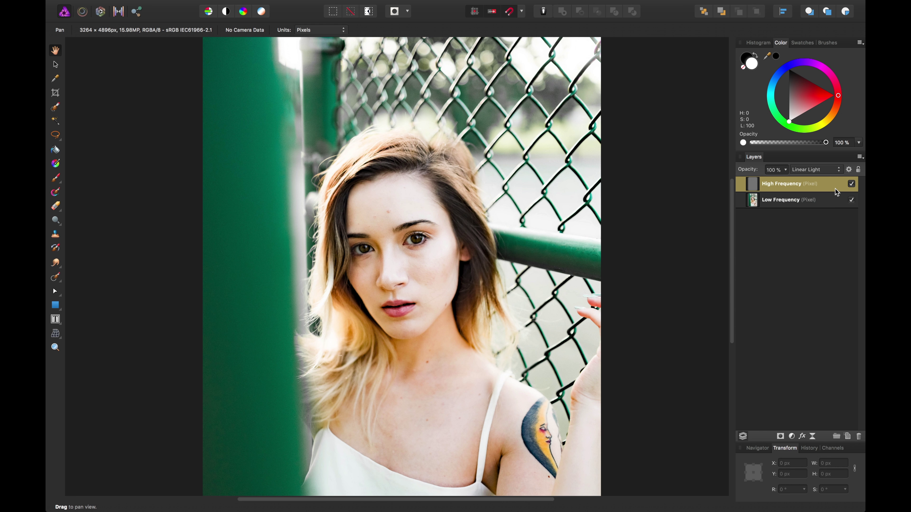
left_click(852, 184)
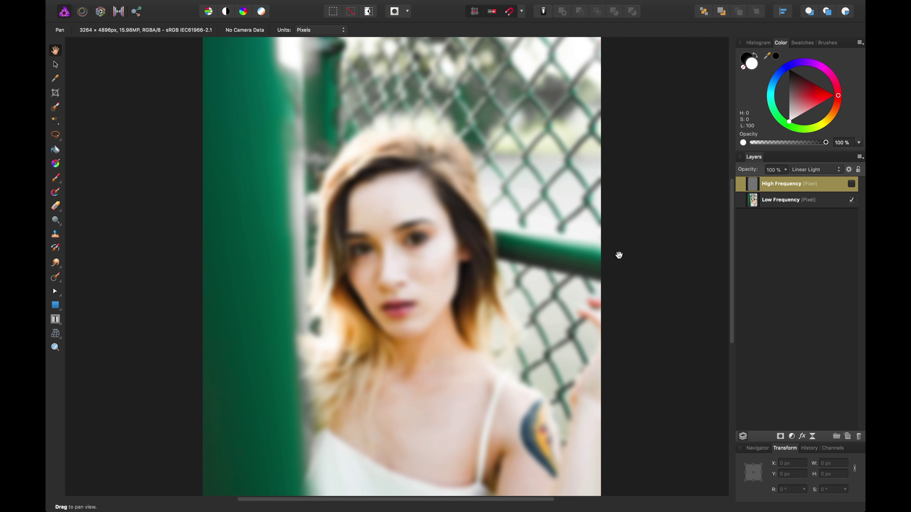
key("super+equal")
key("super+equal")
key("super+minus")
key("super+minus")
key("super+z")
Step: Try Frequency Separation on the Background layer with a radius of 16 px
mouse_move(425, 3)
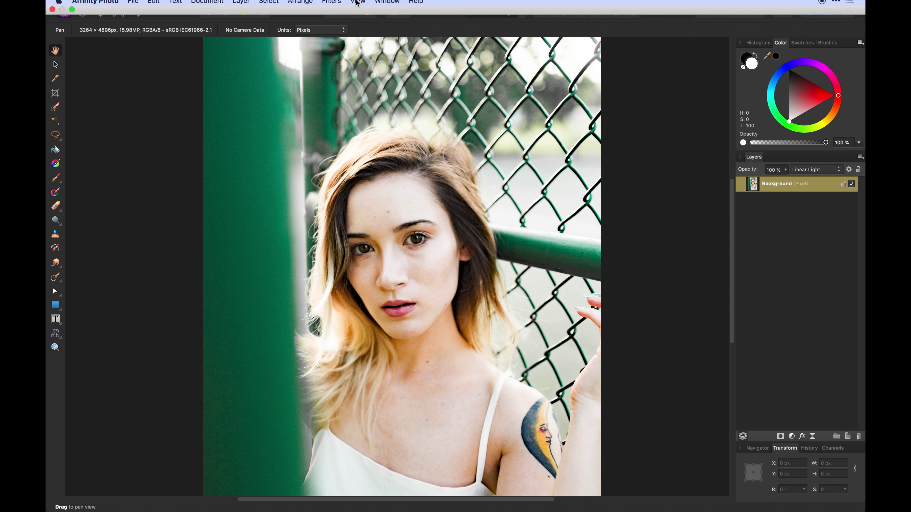
left_click(339, 5)
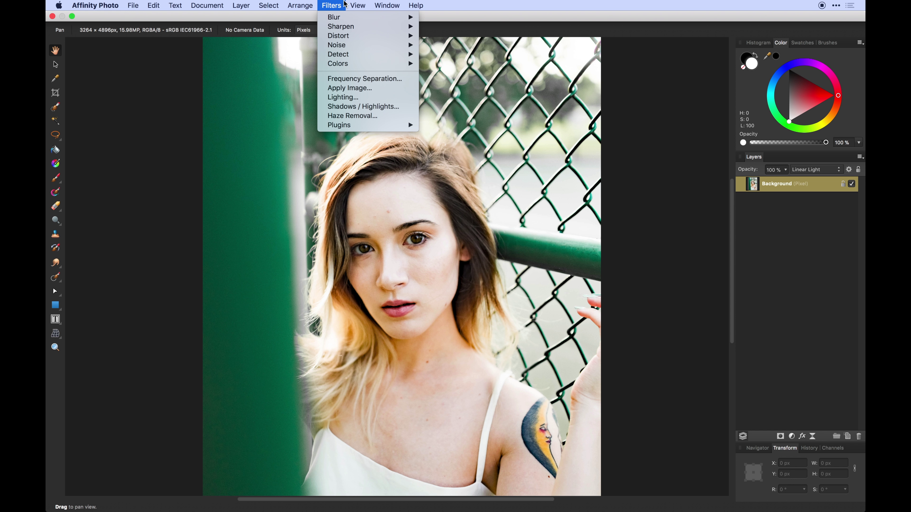
left_click(376, 79)
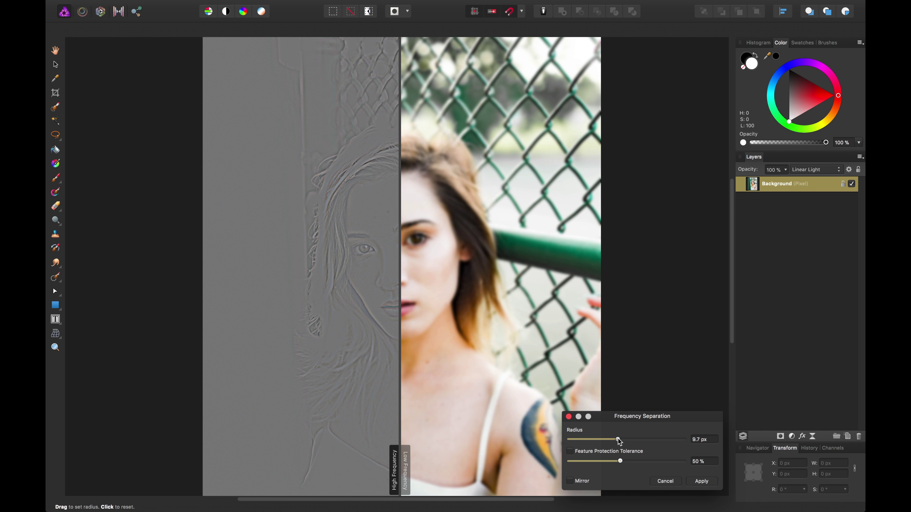
left_click_drag(619, 441, 626, 441)
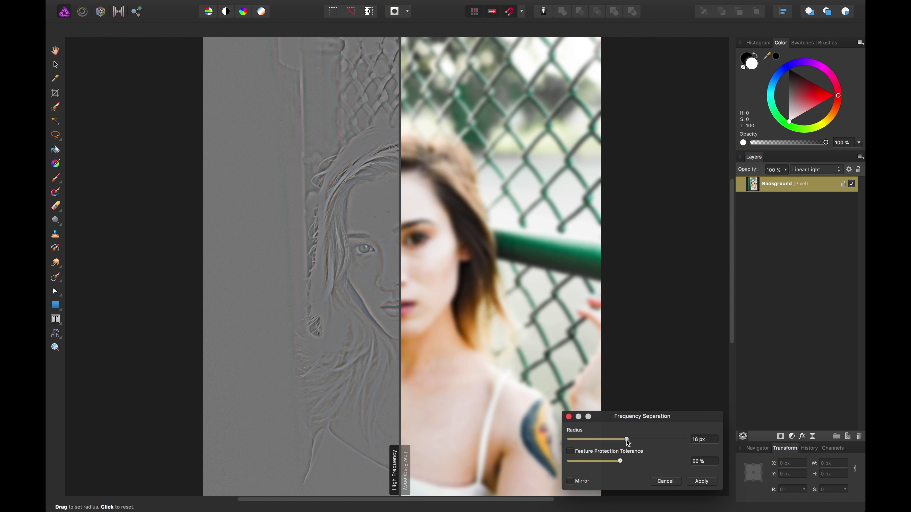
left_click(701, 481)
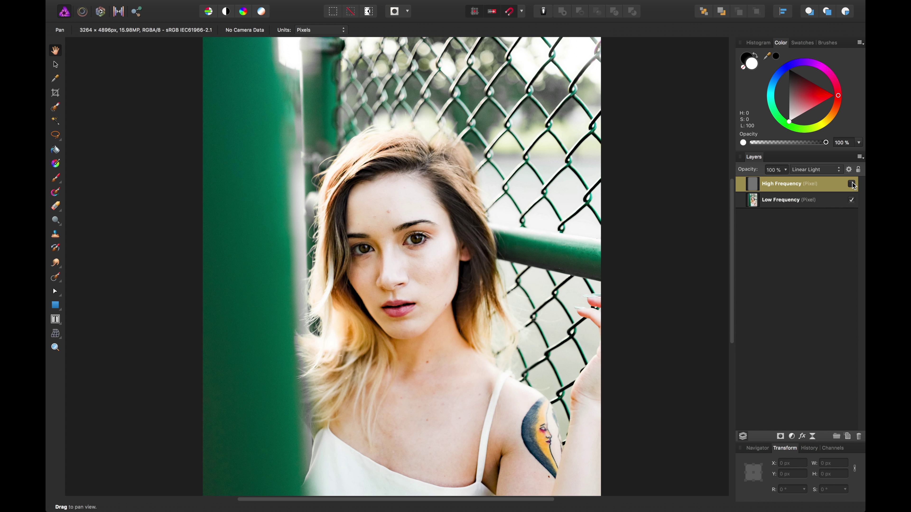
Step: Compare the photo with the High Frequency layer hidden and shown, and undo the 16 px separation
left_click(852, 184)
left_click(852, 184)
key("super+z")
Step: Apply Frequency Separation with a radius of about 4.3 px and compare the photo with the High Frequency layer hidden and shown
left_click(329, 6)
left_click(356, 77)
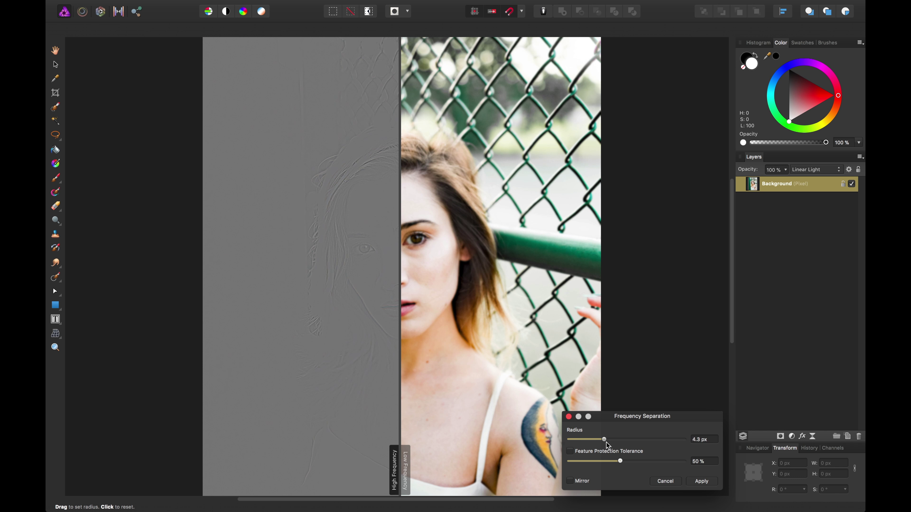
left_click(701, 480)
left_click(852, 184)
left_click(852, 184)
key("super+equal")
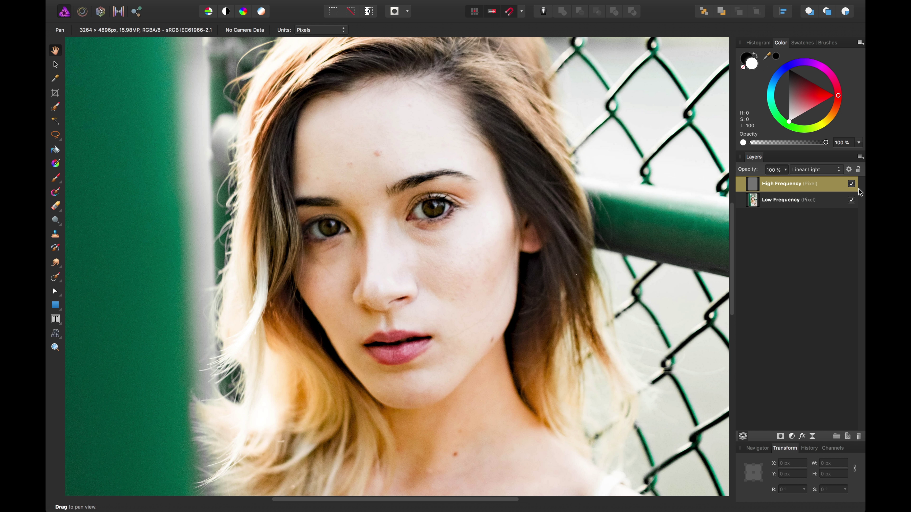
Step: Hide the High Frequency layer and activate the Healing Brush Tool on the Low Frequency layer
left_click(851, 184)
left_click(809, 204)
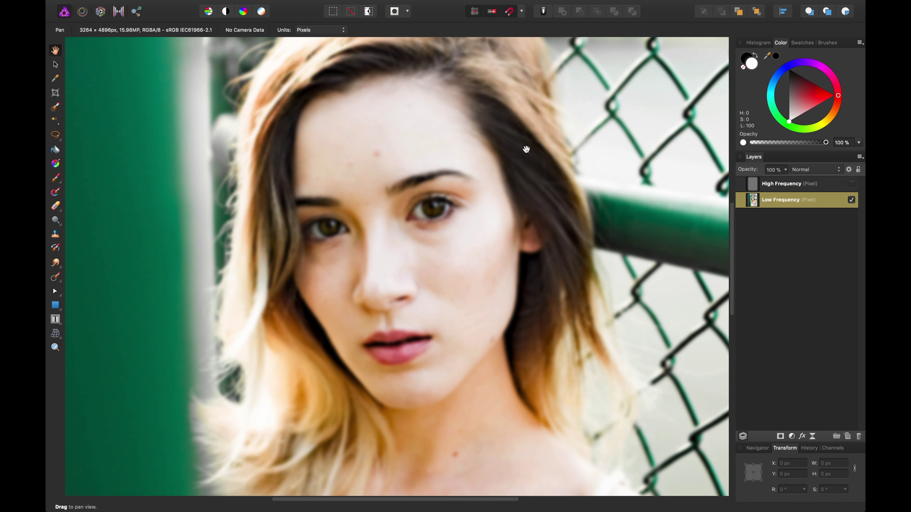
left_click(60, 210)
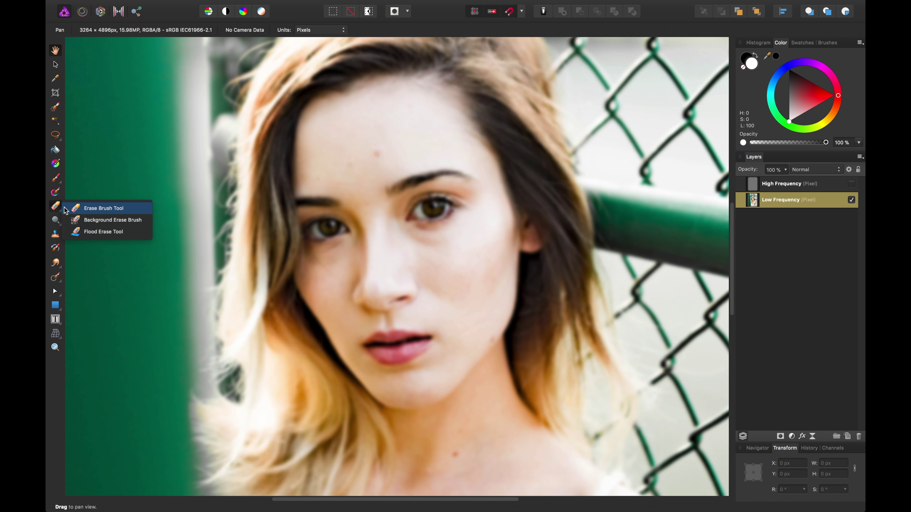
left_click(60, 281)
left_click(75, 280)
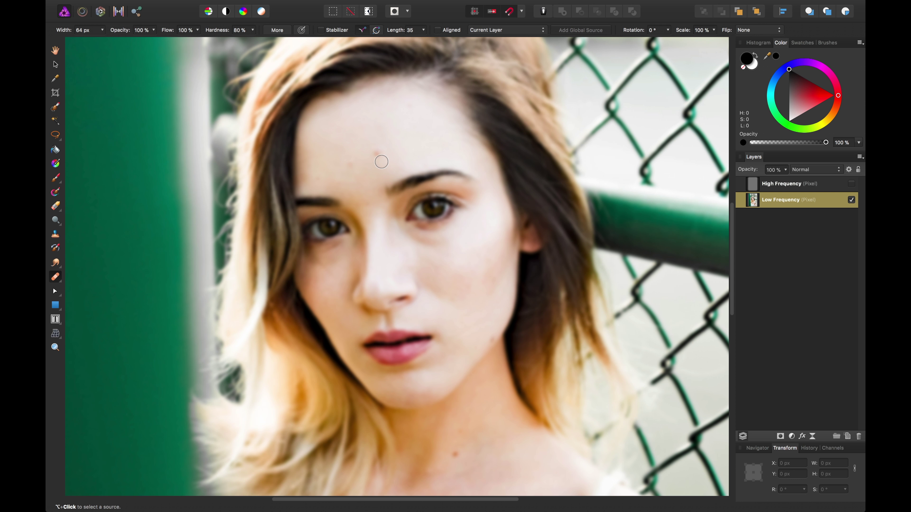
Step: Heal the red spot on the forehead, using clean skin higher on the forehead as the source
left_click(377, 154)
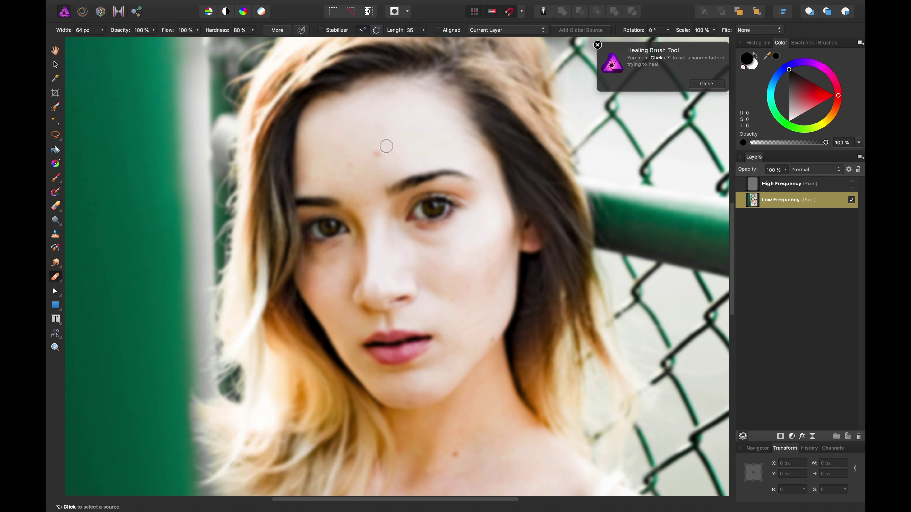
left_click(400, 125, "alt")
left_click(598, 45)
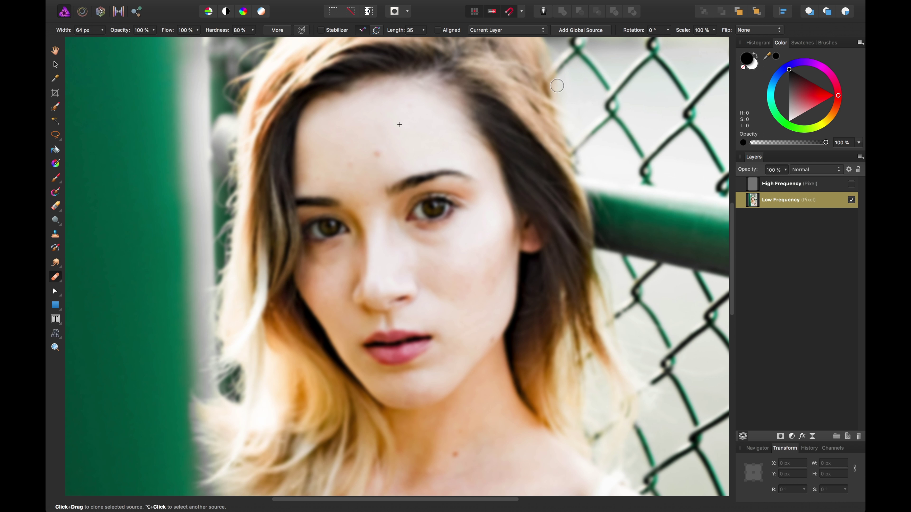
left_click(377, 154)
Step: Heal the uneven skin tone on the cheek below the ear on the Low Frequency layer
scroll(468, 236, "up", 3)
scroll(456, 238, "down", 5)
scroll(455, 238, "right", 5)
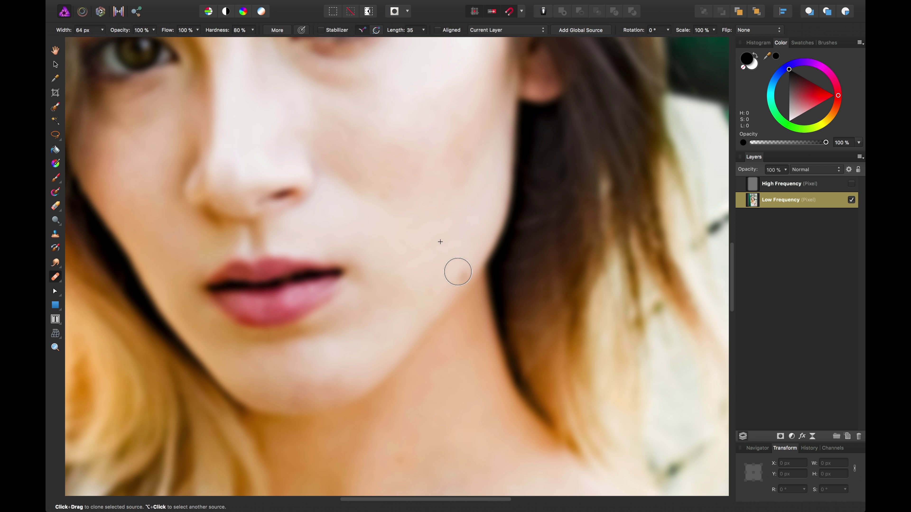
scroll(431, 177, "up", 3)
scroll(431, 177, "right", 1)
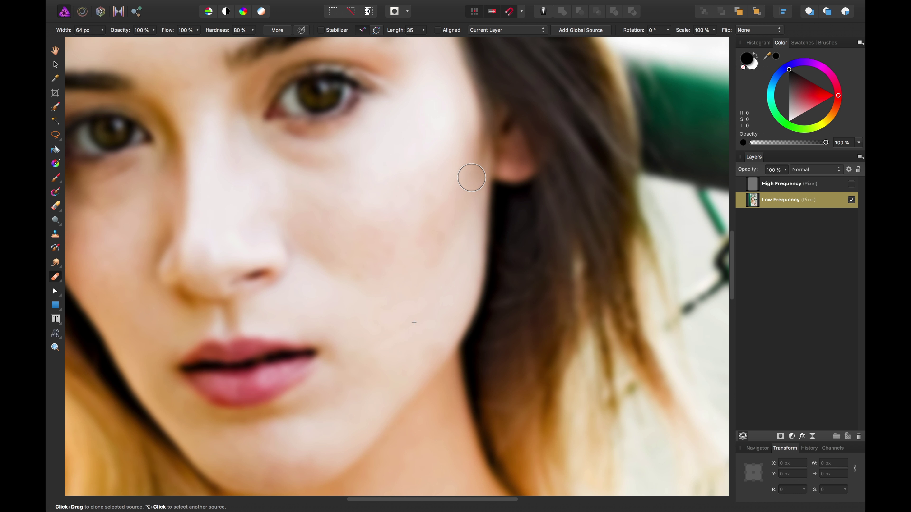
left_click_drag(471, 187, 429, 255)
mouse_move(390, 216)
left_mouse_down()
mouse_move(419, 212)
mouse_move(464, 274)
left_mouse_up()
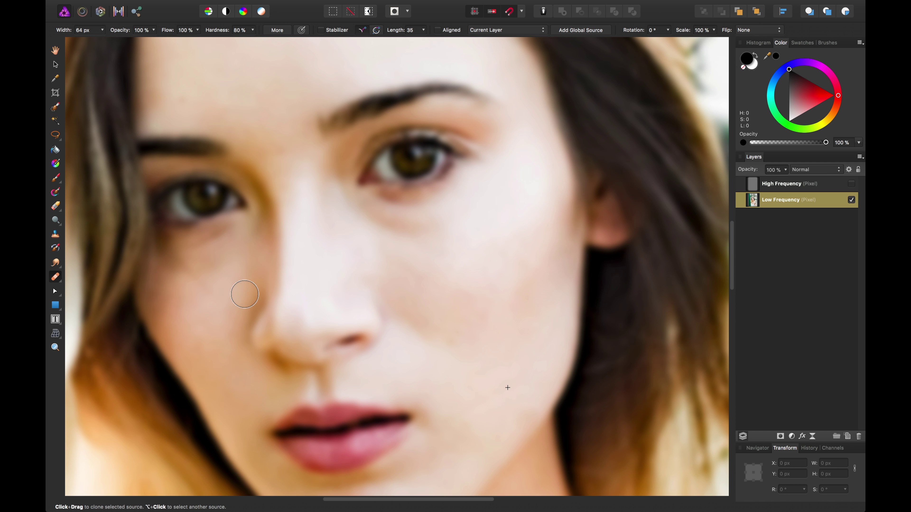
Step: Heal the shadowed skin beneath both eyes, sampling lighter skin from the cheeks as the source
left_click(205, 322, "alt")
left_click_drag(217, 300, 196, 274)
left_click_drag(186, 276, 184, 281)
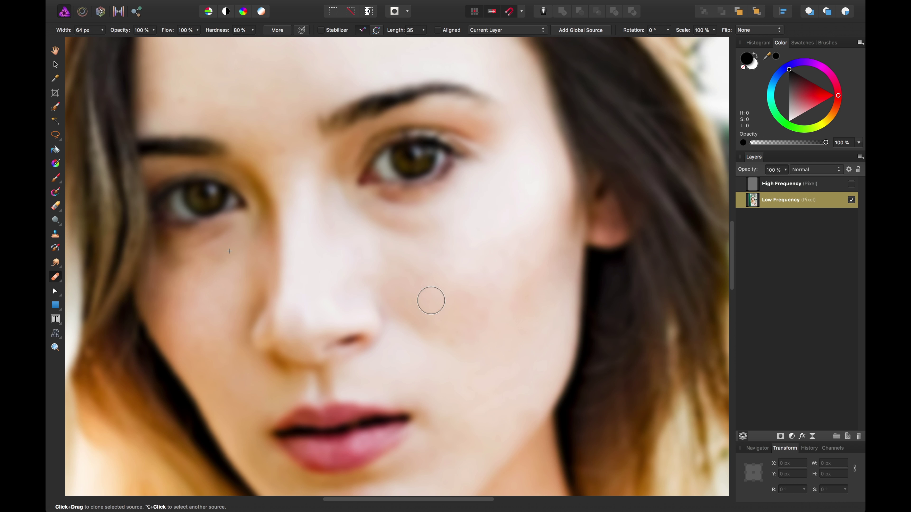
left_click(457, 249, "alt")
left_click_drag(446, 233, 370, 213)
left_click(491, 204, "alt")
left_click(476, 228, "alt")
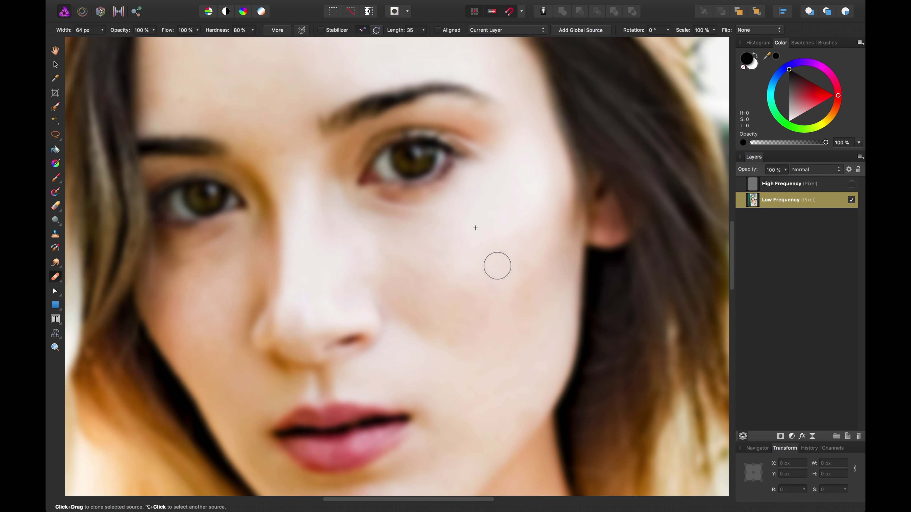
Step: Heal the spots on the neck and upper chest, sampling clean skin nearby
key("super+minus")
key("super+minus")
left_click_drag(456, 312, 468, 239)
key("super+plus")
key("super+plus")
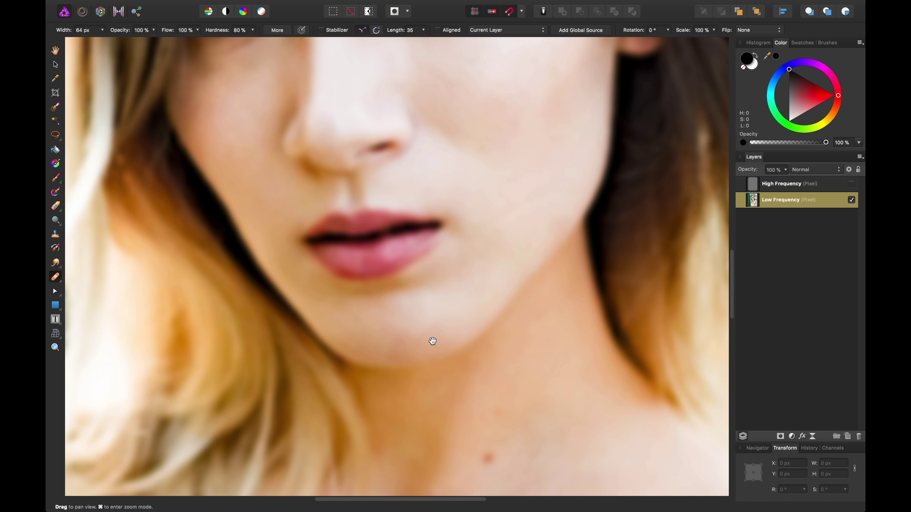
left_click_drag(431, 339, 392, 224)
left_click(467, 309, "alt")
left_click_drag(457, 380, 457, 214)
left_click(390, 358, "alt")
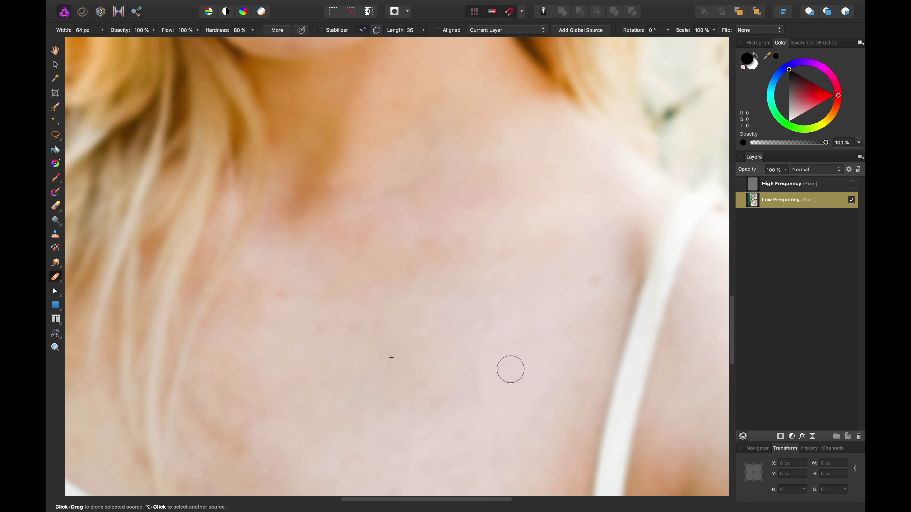
Step: Show the High Frequency layer again and inspect the retouched face and neck up close
key("super+0")
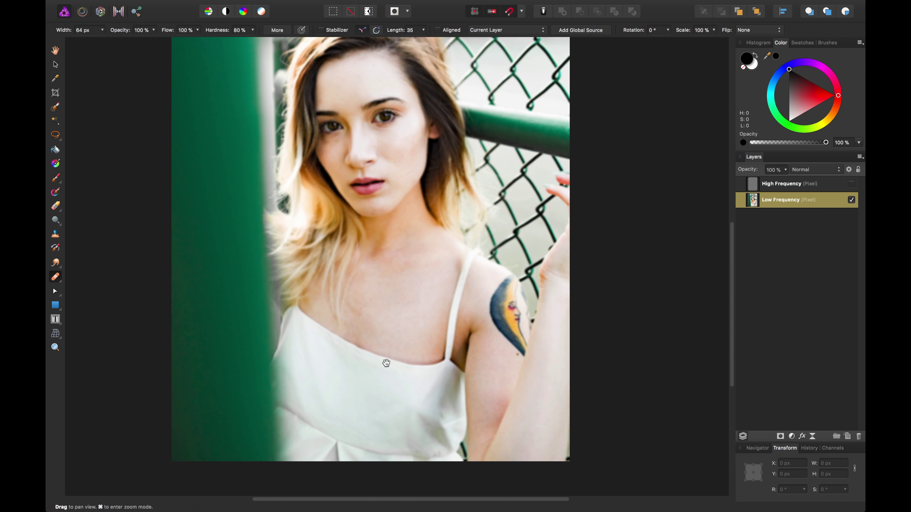
left_click_drag(458, 347, 487, 347)
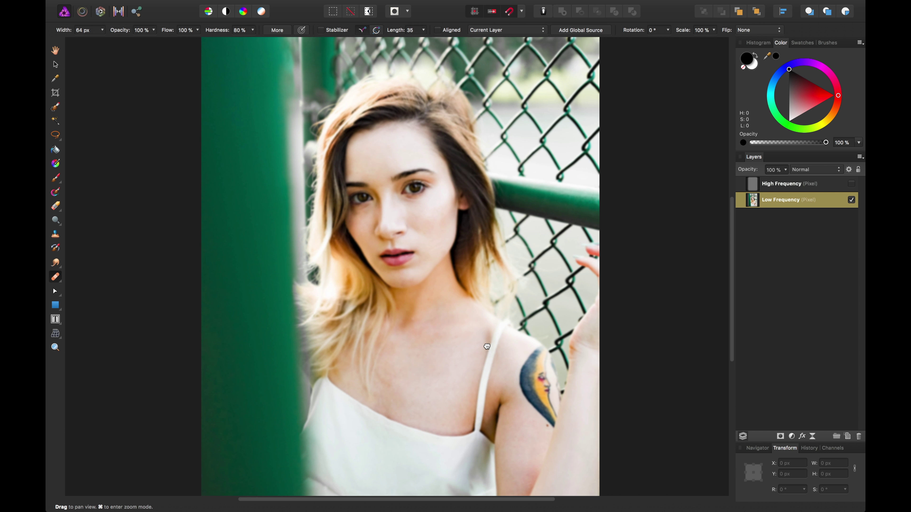
left_click(851, 184)
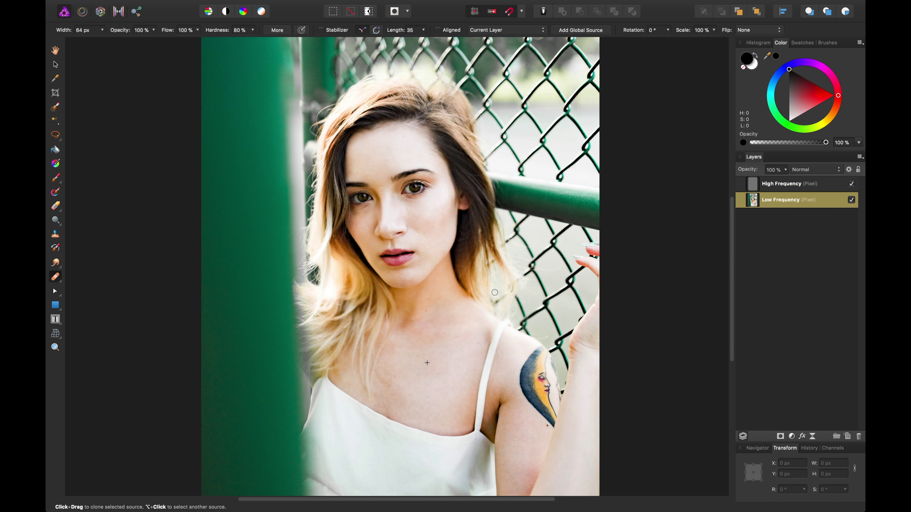
key("super+plus")
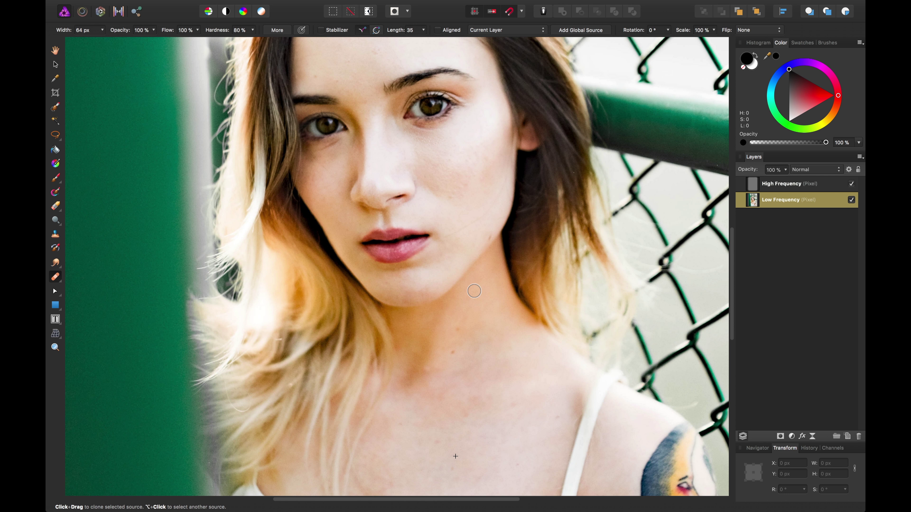
scroll(480, 271, "up", 2)
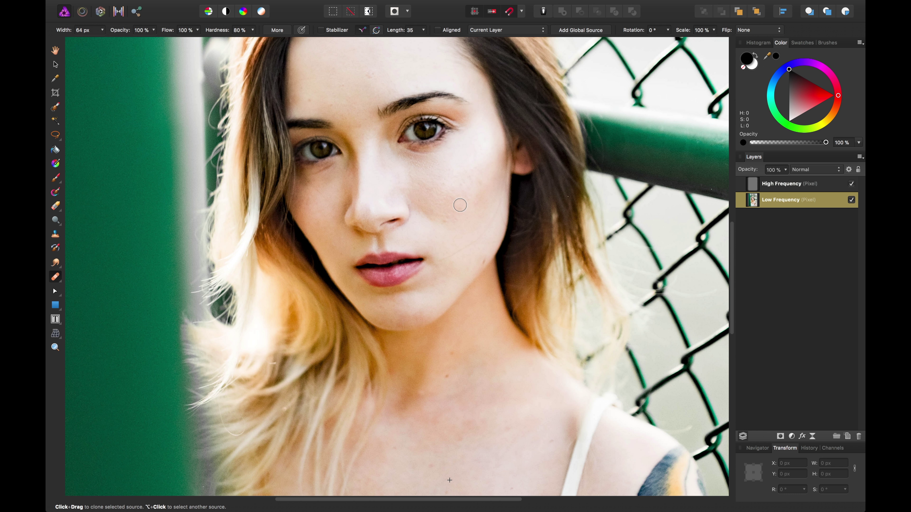
scroll(432, 105, "up", 2)
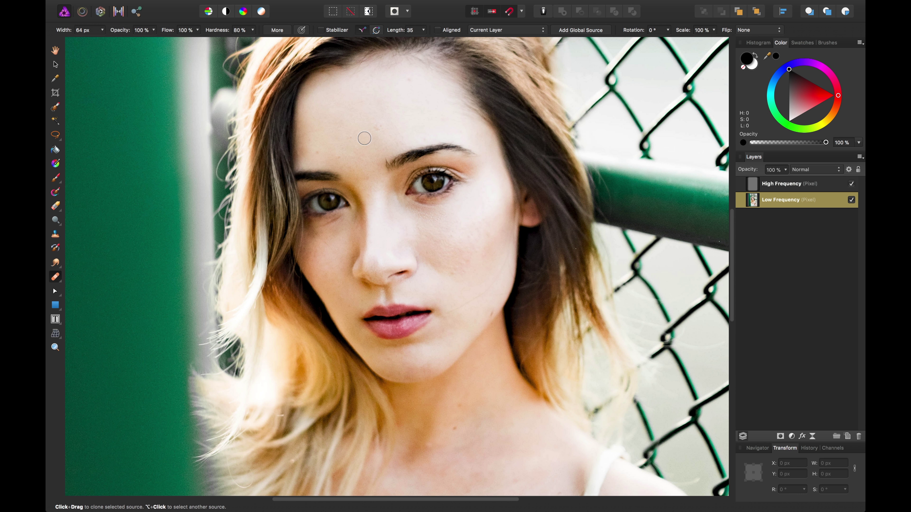
Step: Select the High Frequency layer and toggle its visibility off and on to compare the skin texture
left_click(784, 185)
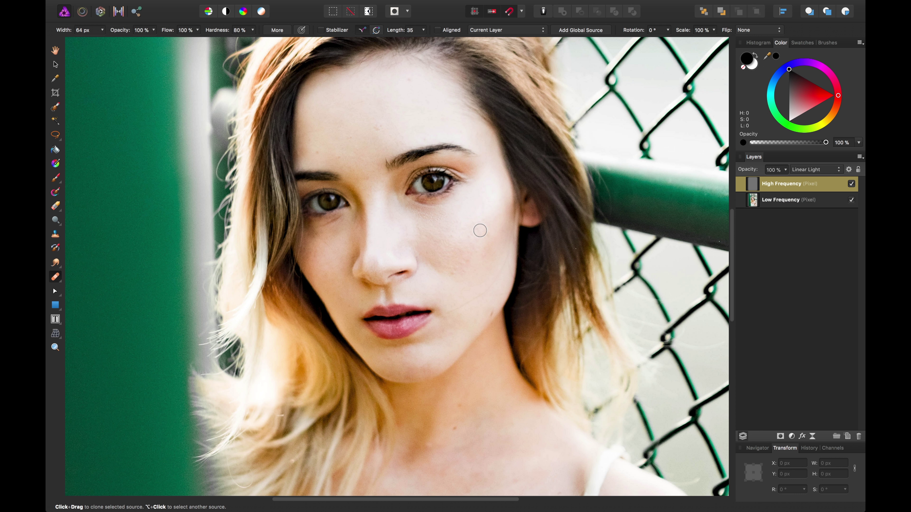
scroll(480, 230, "up", 2)
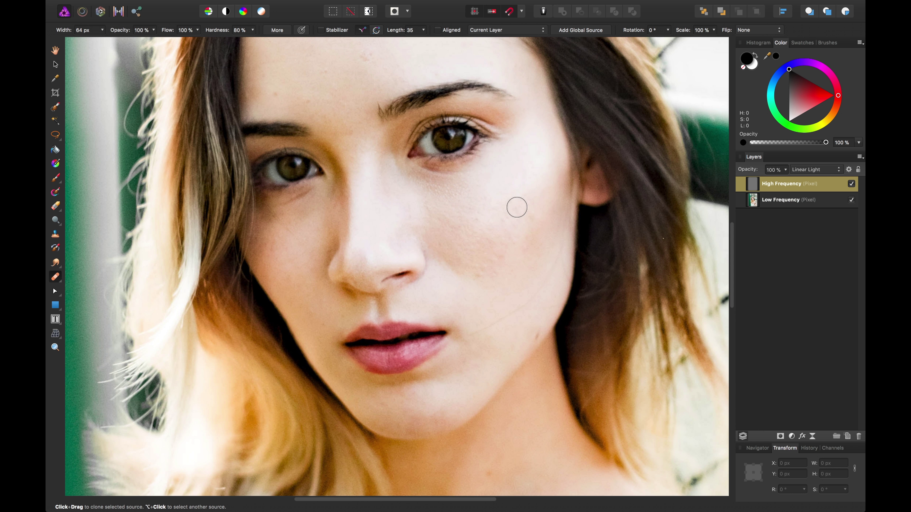
left_click(851, 184)
left_click(851, 184)
Step: Set up the Blur Brush with 0% hardness and a width of about 278 px for the High Frequency layer
left_click_drag(56, 266, 80, 268)
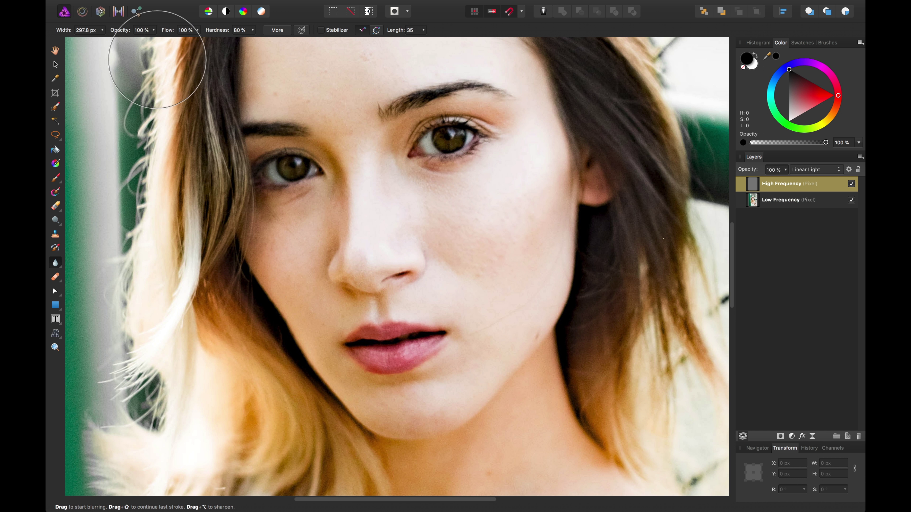
left_click_drag(218, 31, 167, 32)
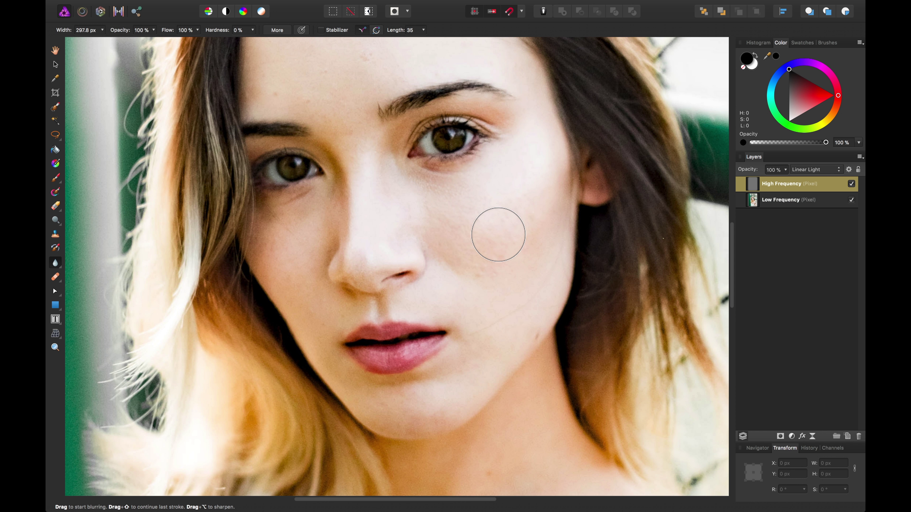
key("bracketleft")
key("bracketright")
key("bracketright")
key("bracketright")
Step: Inpaint the stray hairs crossing the cheek from the mouth towards the ear, using an Inpainting Brush about 95 px wide
left_click(62, 281)
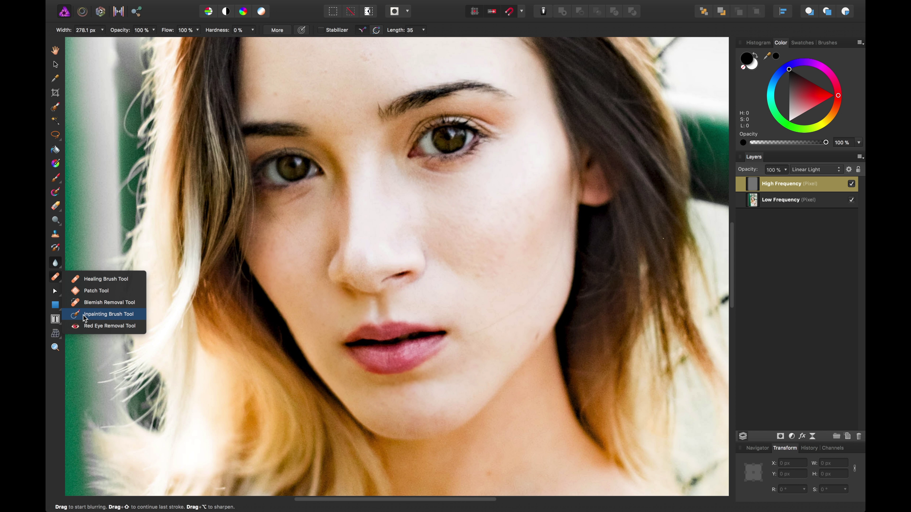
left_click(108, 314)
key("bracketleft")
key("bracketleft")
key("bracketleft")
key("bracketleft")
key("bracketleft")
key("bracketleft")
key("bracketleft")
key("bracketleft")
key("bracketleft")
key("bracketleft")
key("bracketleft")
key("bracketleft")
key("bracketleft")
key("bracketleft")
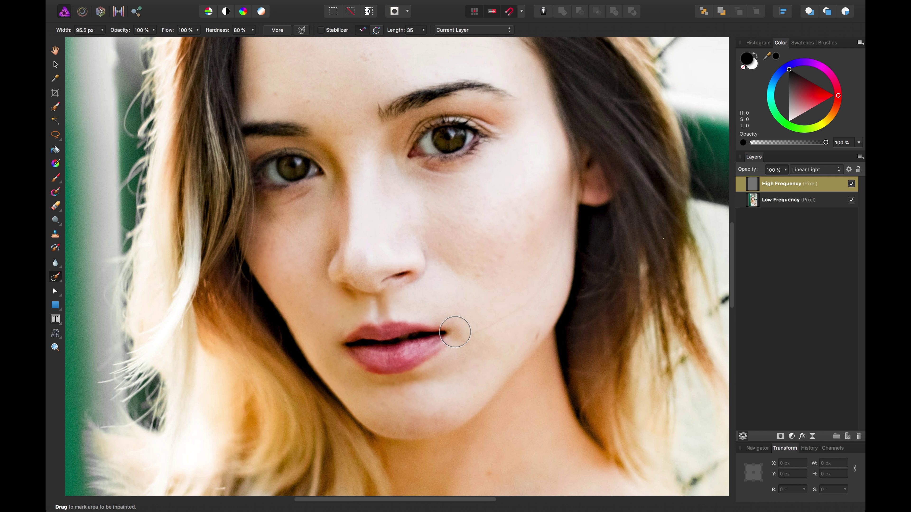
mouse_move(473, 335)
left_mouse_down()
mouse_move(536, 298)
mouse_move(562, 235)
left_mouse_up()
left_click_drag(565, 278, 563, 153)
Step: Inpaint the small blemishes on the jawline and the cheek beside the nose with a 36 px brush
scroll(535, 326, "down", 2)
left_click_drag(537, 316, 533, 311)
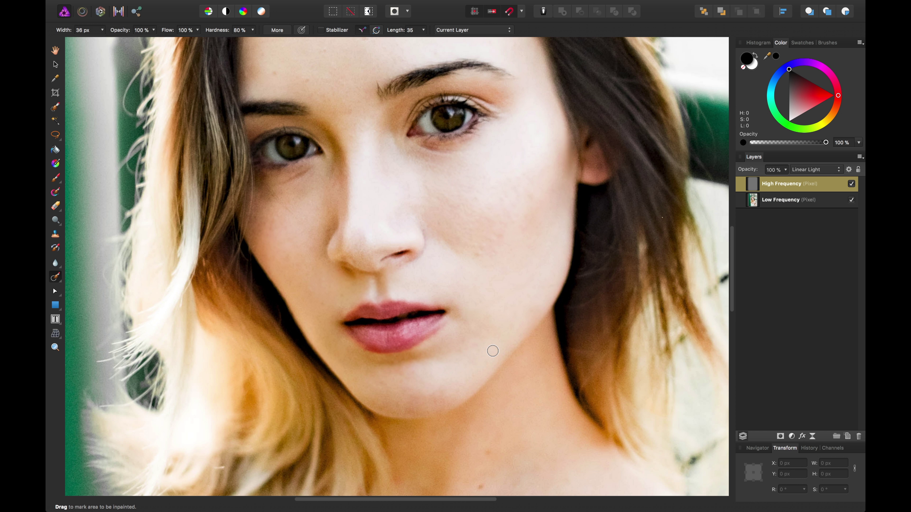
scroll(492, 351, "up", 3)
left_click(481, 324)
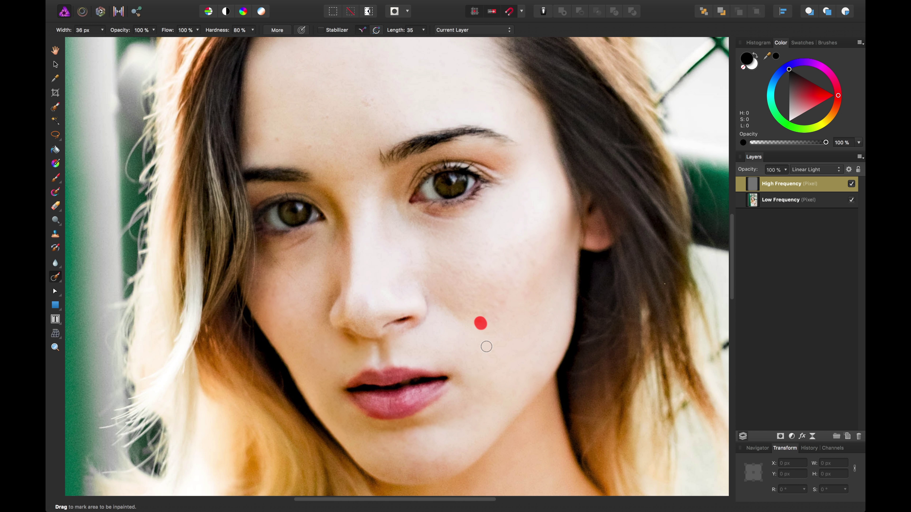
Step: Inpaint the small spots above the eyebrow and in the middle of the forehead on the High Frequency layer
scroll(496, 319, "up", 6)
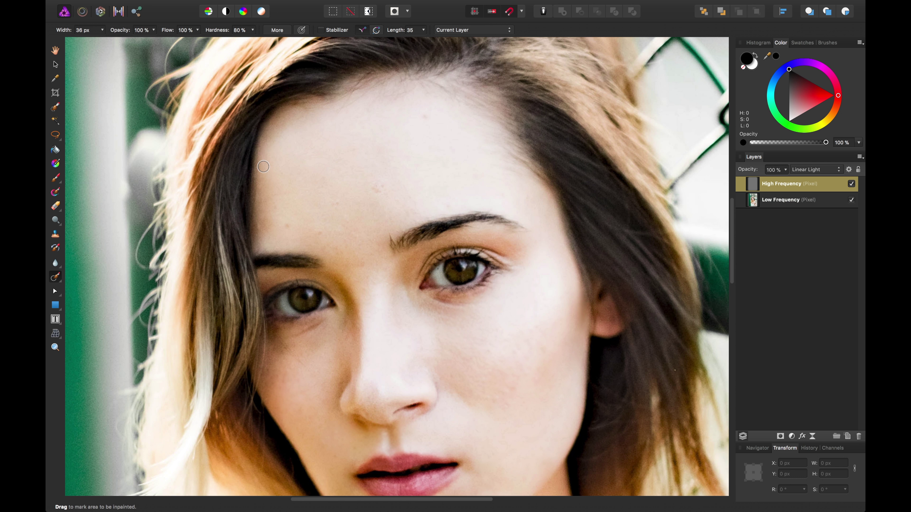
left_click(282, 227)
left_click_drag(384, 186, 373, 192)
Step: Examine the inpainted face and neck up close and in the context of the whole portrait
scroll(359, 215, "down", 5)
scroll(389, 220, "down", 3)
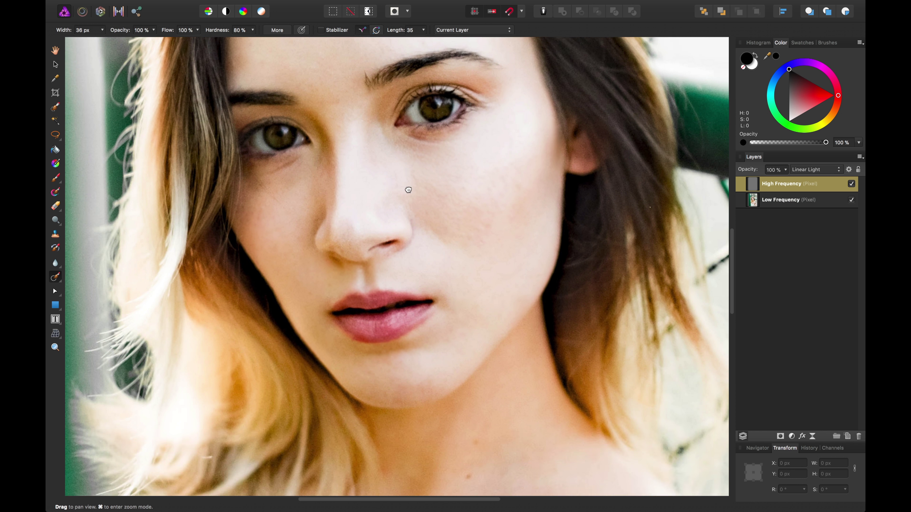
scroll(412, 223, "left", 2)
key("super+minus")
key("super+minus")
key("super+minus")
key("super+minus")
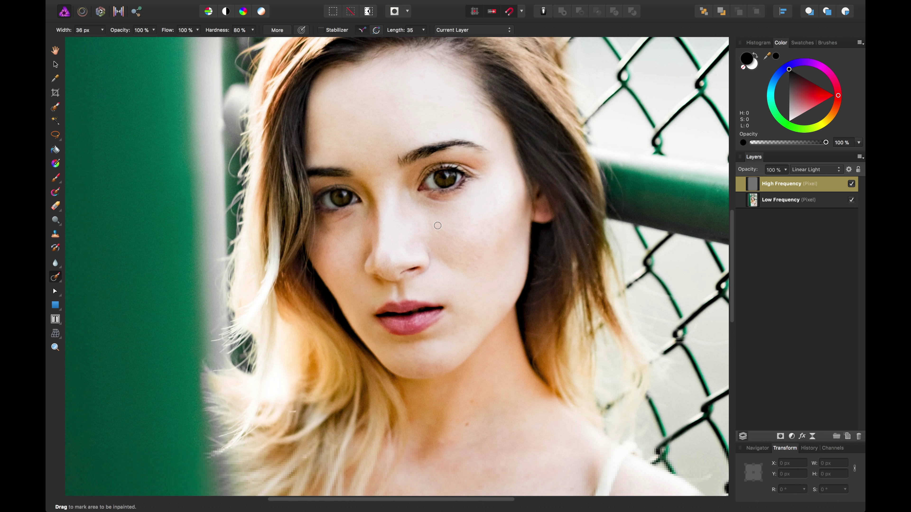
key("super+plus")
key("super+plus")
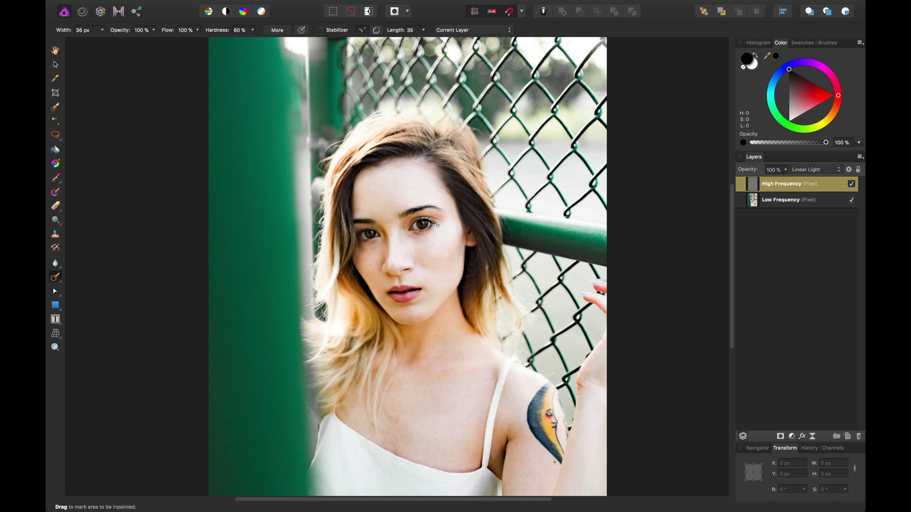
Step: Deselect the layer with the Move tool active, and compare the portrait with the High Frequency layer hidden and shown
key("v")
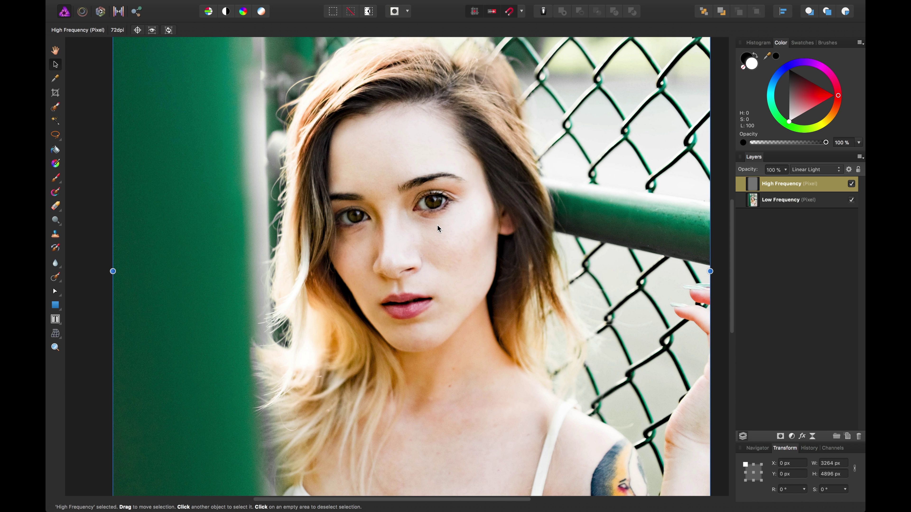
scroll(467, 259, "down", 2)
scroll(468, 259, "right", 1)
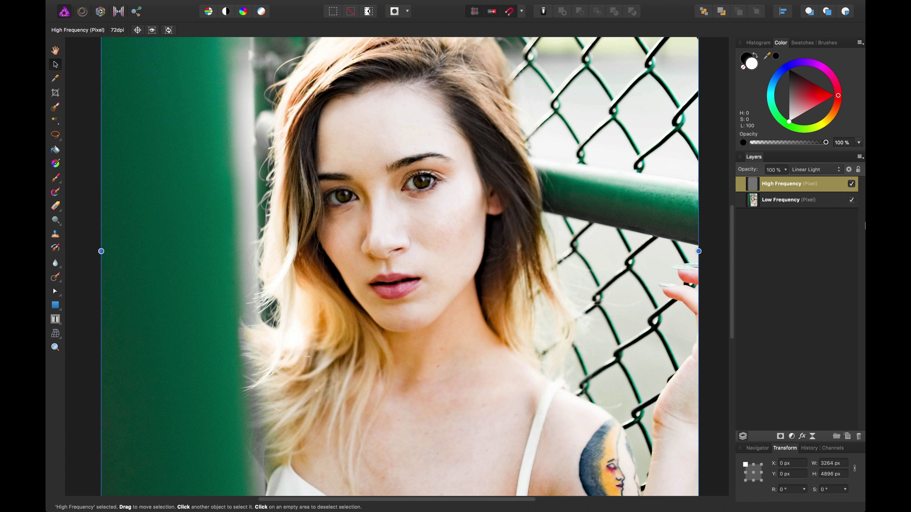
left_click(843, 238)
left_click(850, 184)
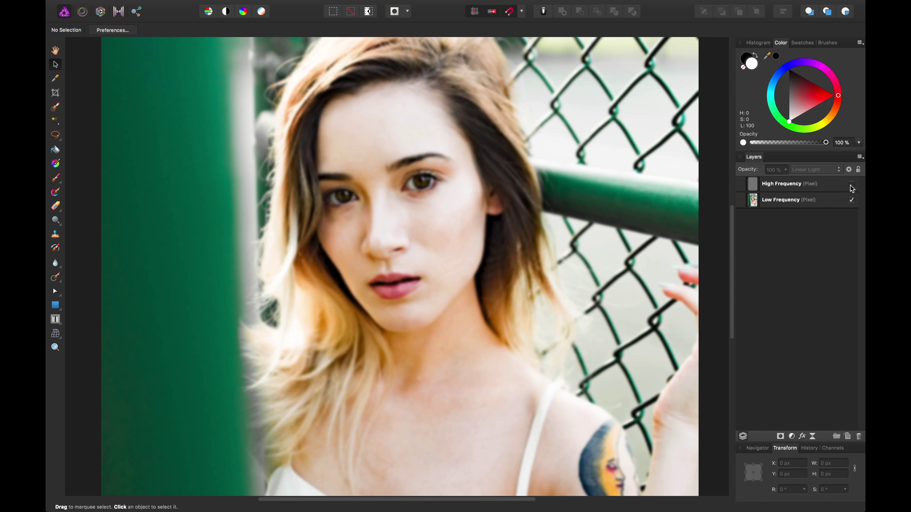
left_click(851, 185)
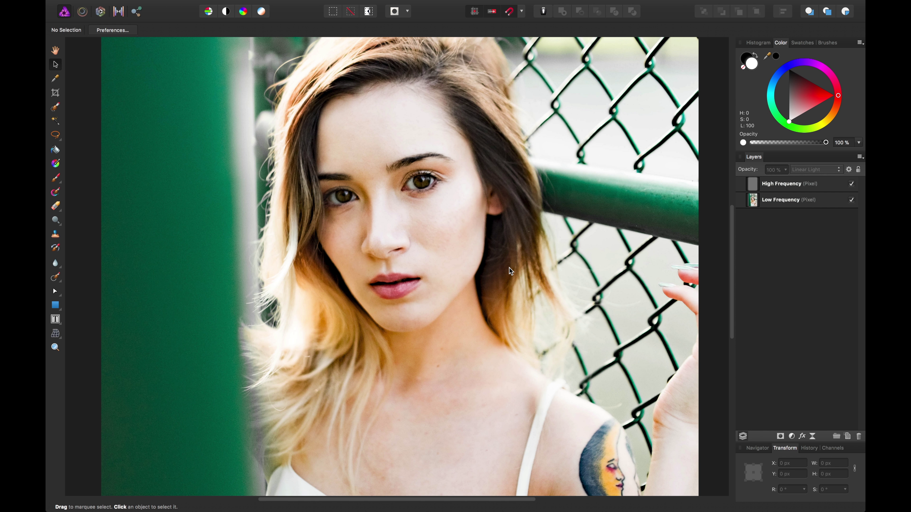
Step: Inspect the neck and face up close, select the Low Frequency layer, and compare the skin with and without the High Frequency layer
key("super+plus")
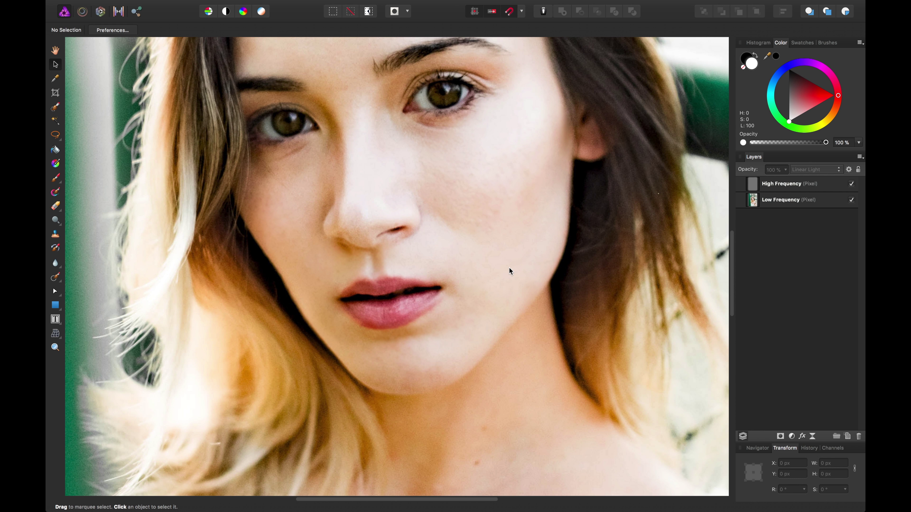
scroll(464, 349, "down", 2)
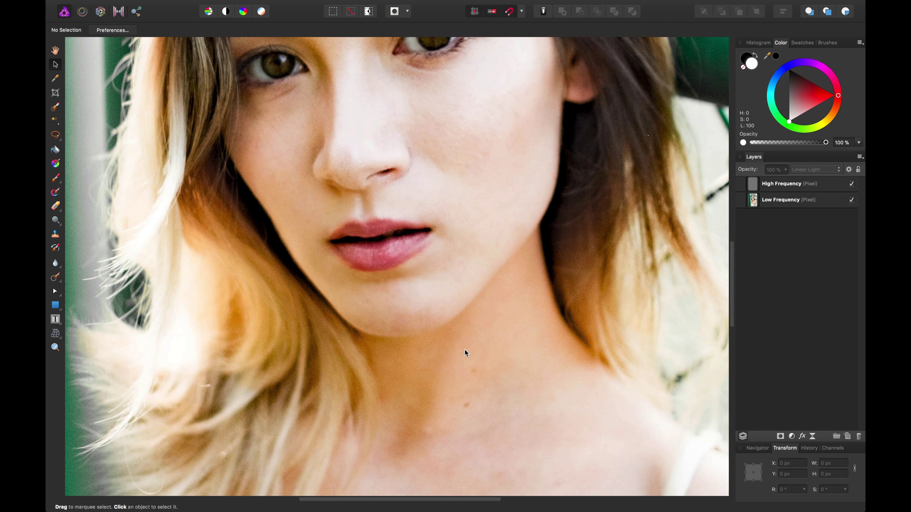
scroll(465, 349, "up", 8)
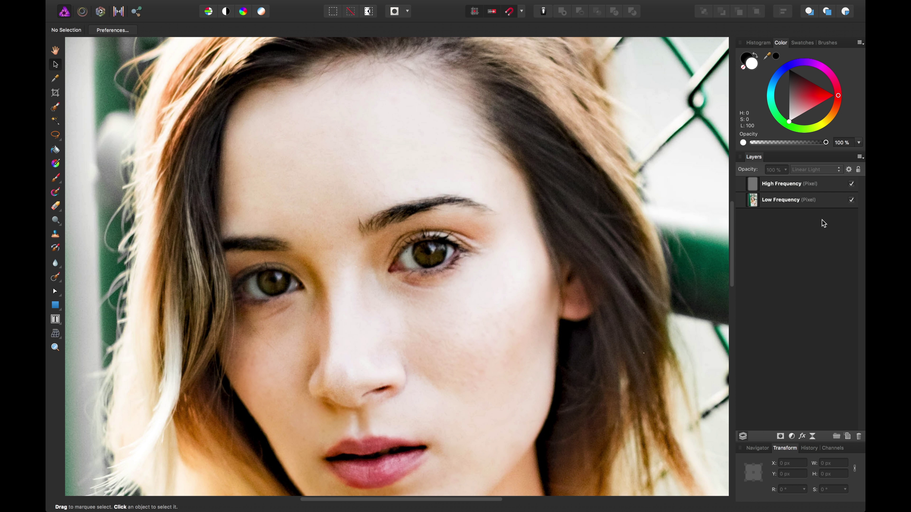
left_click(807, 200)
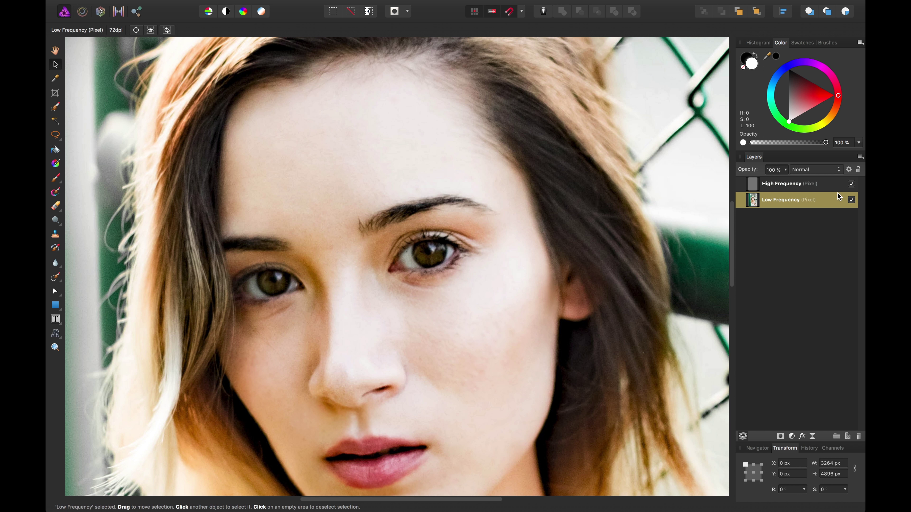
left_click(851, 184)
left_click(851, 184)
scroll(511, 228, "down", 3)
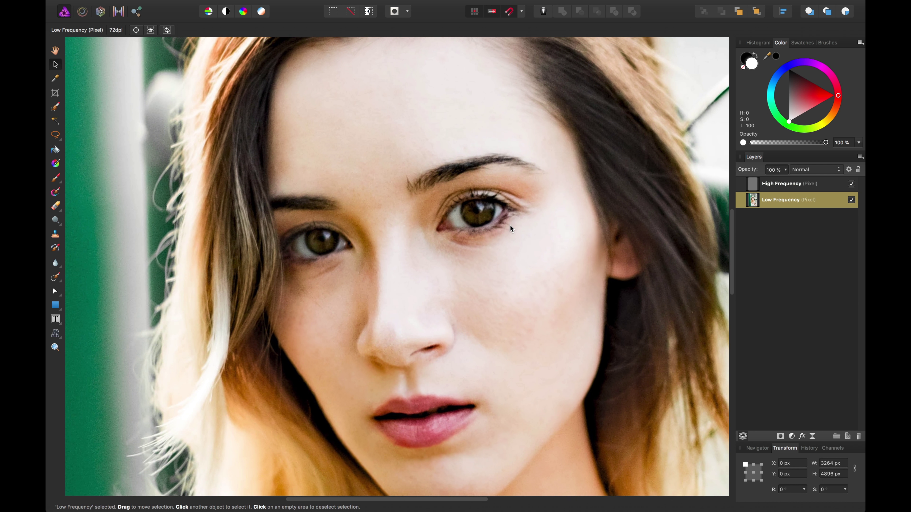
scroll(511, 228, "down", 4)
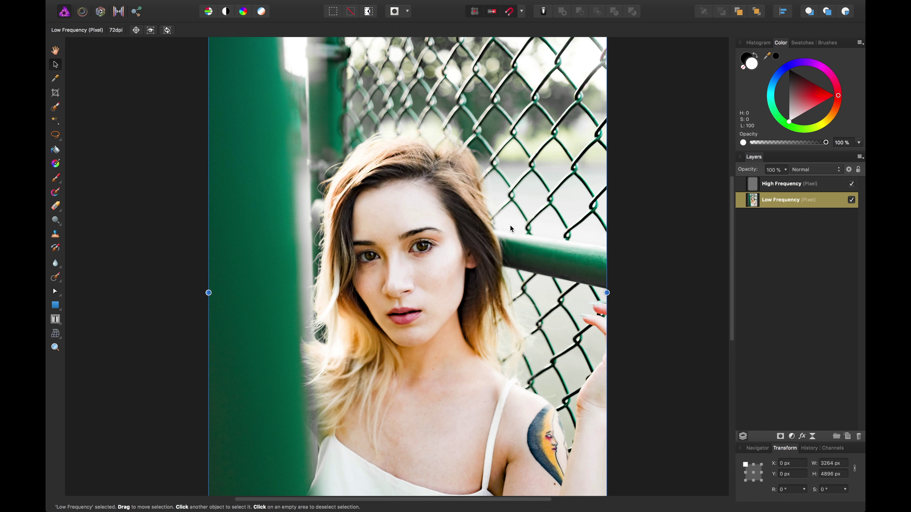
scroll(511, 228, "down", 3)
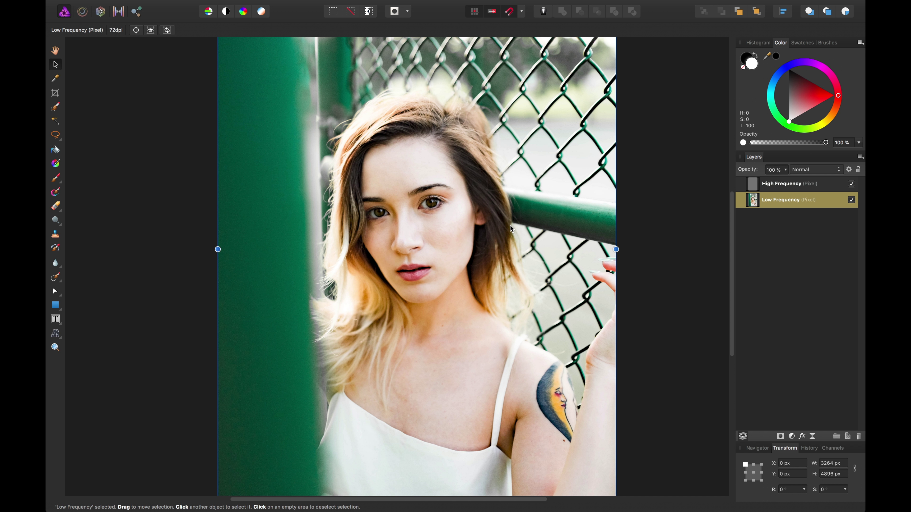